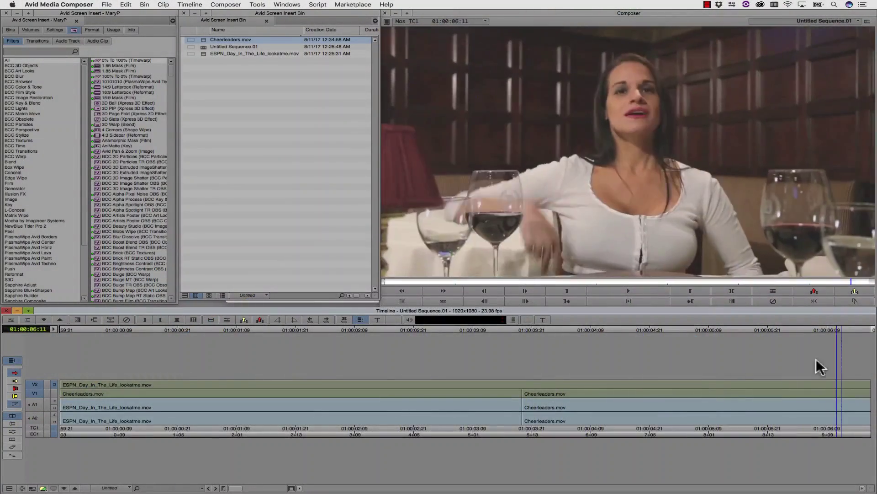
- Scrub the sequence back to 01:00:00:14 and compare the V1 and V2 footage by switching the monitored track
{"action": "left_click_drag", "start_coordinate": [816, 359], "coordinate": [145, 381]}
{"action": "left_click", "coordinate": [54, 392]}
{"action": "left_click", "coordinate": [54, 384]}
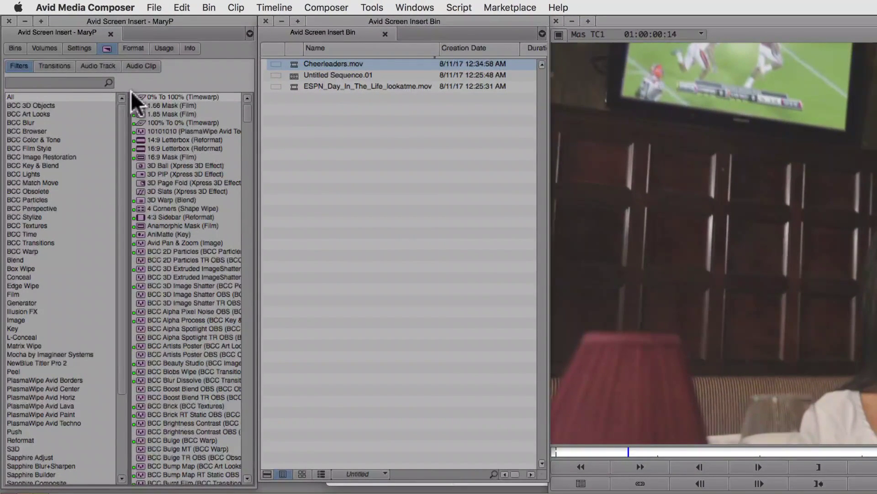
- Apply the mocha Pro effect from the Mocha by Imagineer Systems category to the ESPN clip on V2
{"action": "left_click", "coordinate": [102, 55]}
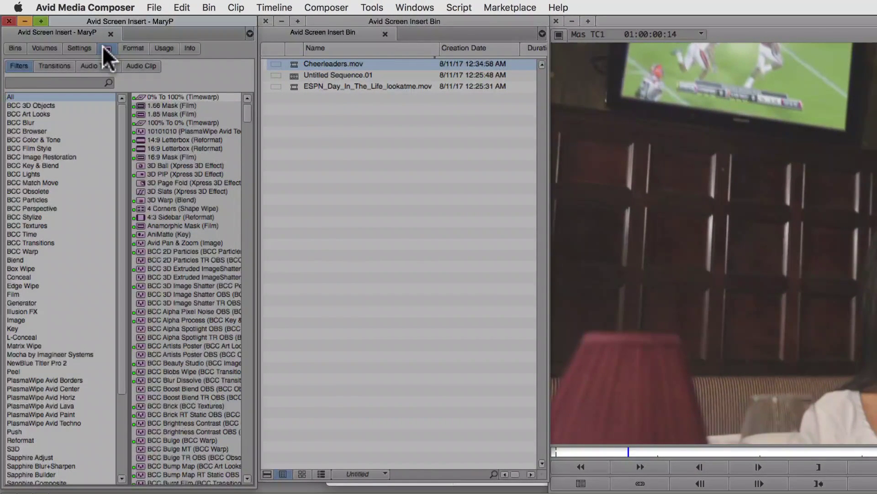
{"action": "left_click", "coordinate": [18, 355]}
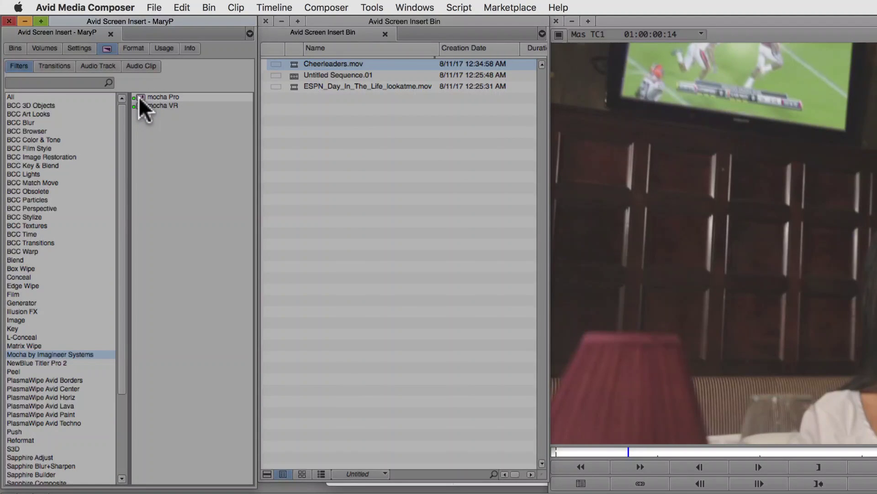
{"action": "left_click_drag", "start_coordinate": [146, 109], "coordinate": [299, 493]}
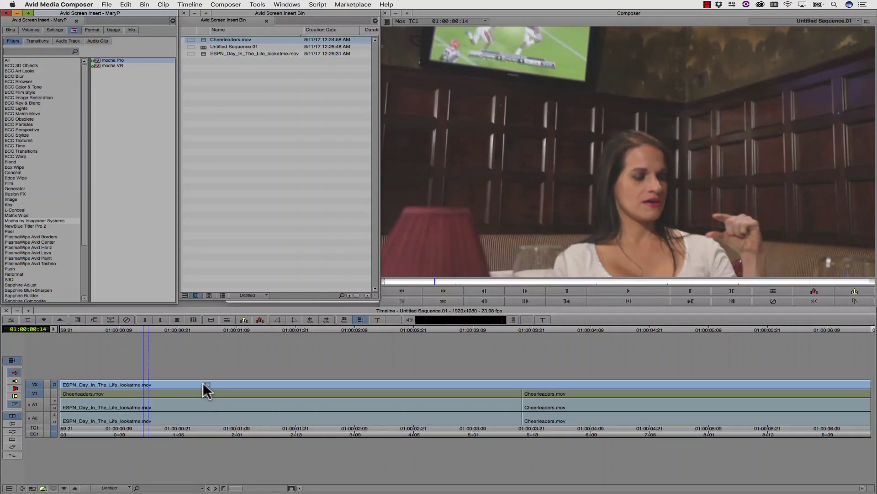
{"action": "left_click_drag", "start_coordinate": [206, 388], "coordinate": [207, 388]}
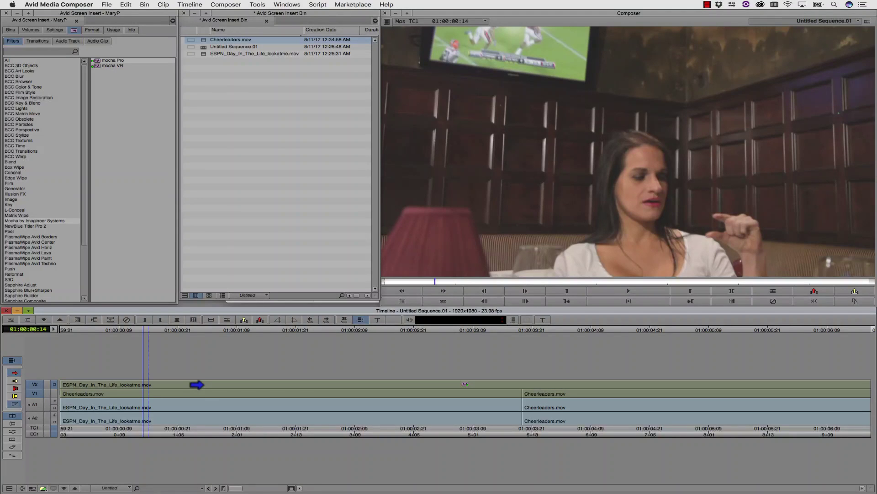
- Open the clip's mocha Pro effect for editing, change the timeline's video quality, and launch mocha Pro
{"action": "left_click", "coordinate": [7, 320]}
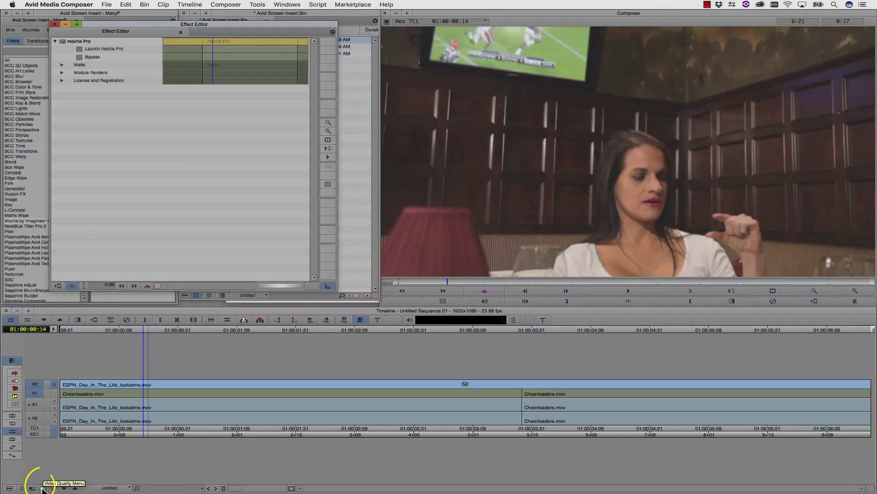
{"action": "left_click", "coordinate": [42, 489]}
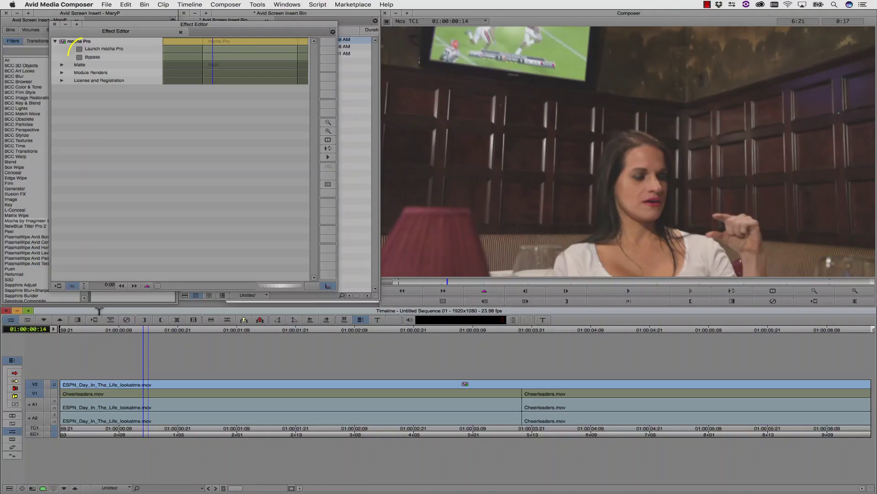
{"action": "left_click", "coordinate": [79, 48]}
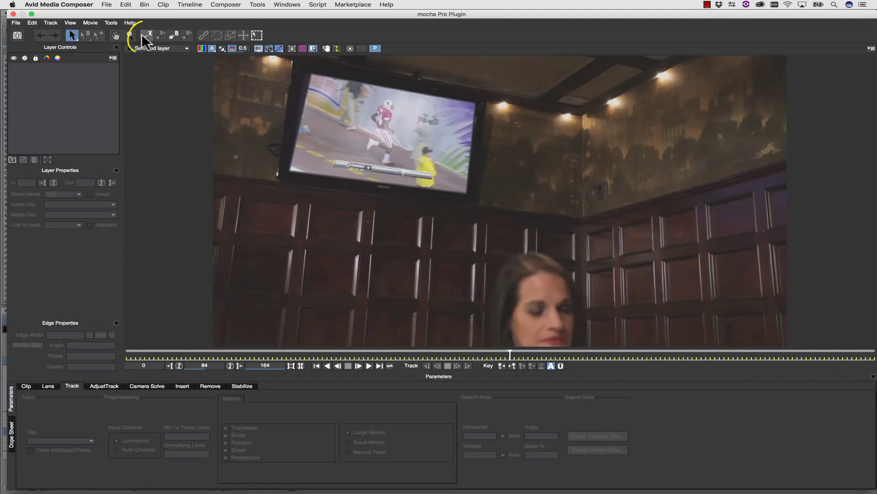
- Draw a closed X-spline on a new layer around the wall area to the left of the TV at frame 84
{"action": "left_click", "coordinate": [144, 36]}
{"action": "left_click", "coordinate": [176, 79]}
{"action": "left_click", "coordinate": [193, 80]}
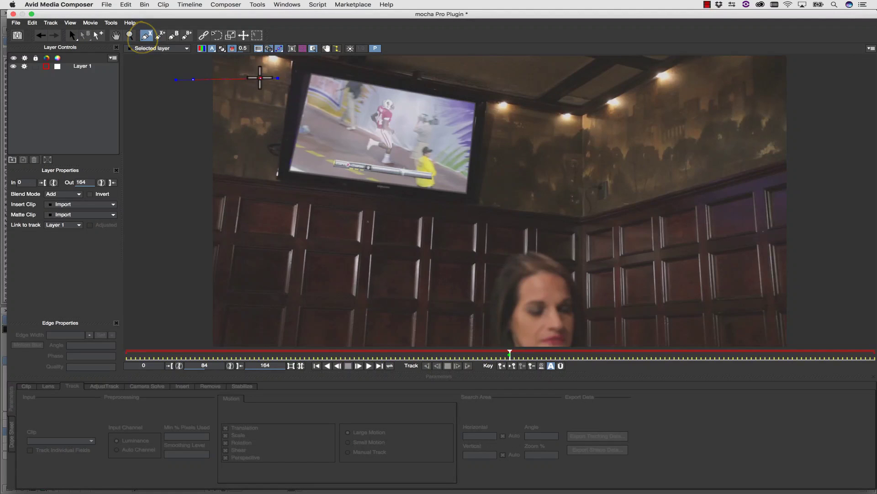
{"action": "left_click", "coordinate": [268, 112]}
{"action": "left_click", "coordinate": [277, 174]}
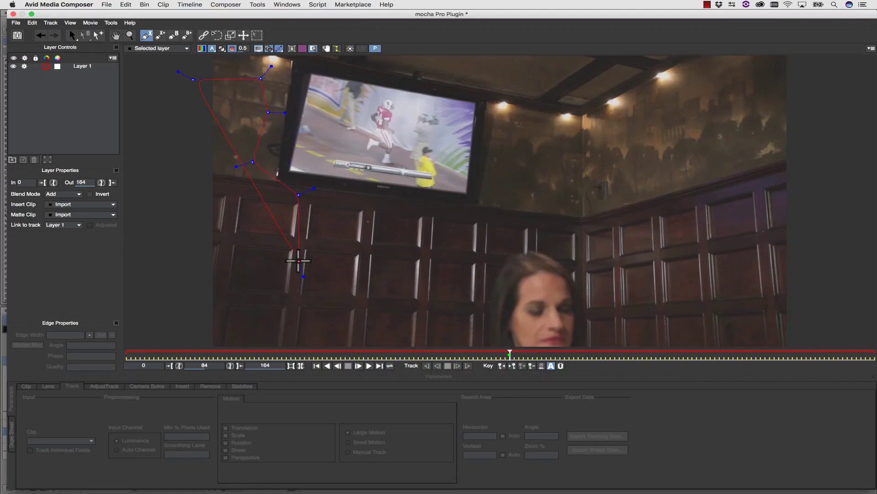
{"action": "right_click", "coordinate": [194, 241]}
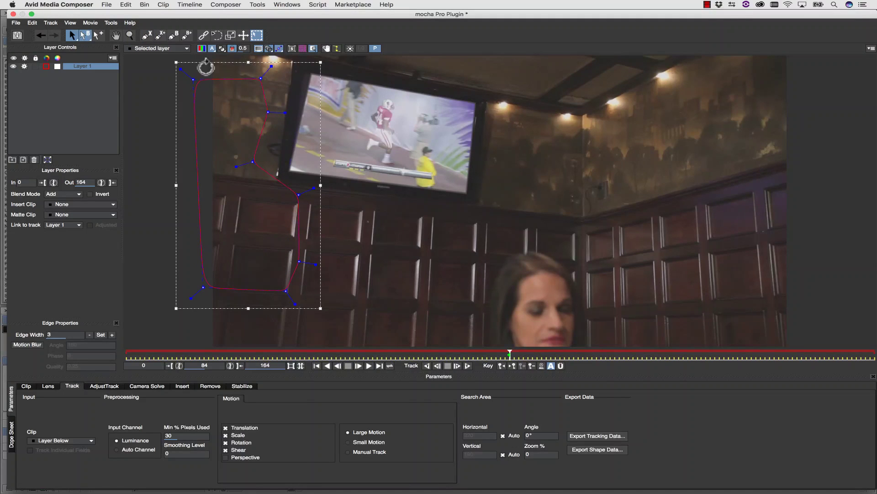
- Add a second X-spline to the same layer around the wall to the right of the TV and check the layer mattes
{"action": "left_click", "coordinate": [158, 35]}
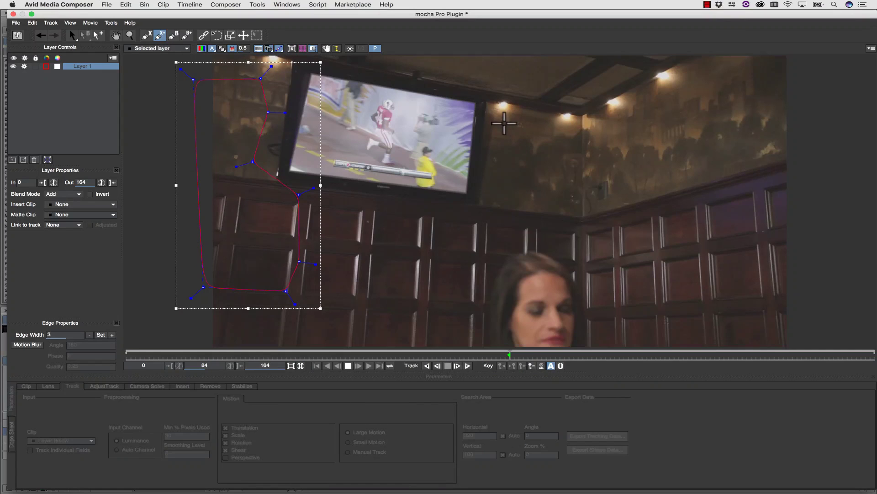
{"action": "left_click", "coordinate": [476, 87]}
{"action": "left_click", "coordinate": [494, 89]}
{"action": "left_click", "coordinate": [508, 90]}
{"action": "left_click", "coordinate": [525, 92]}
{"action": "left_click", "coordinate": [588, 100]}
{"action": "left_click", "coordinate": [584, 251]}
{"action": "left_click", "coordinate": [568, 244]}
{"action": "left_click", "coordinate": [486, 235]}
{"action": "right_click", "coordinate": [495, 172]}
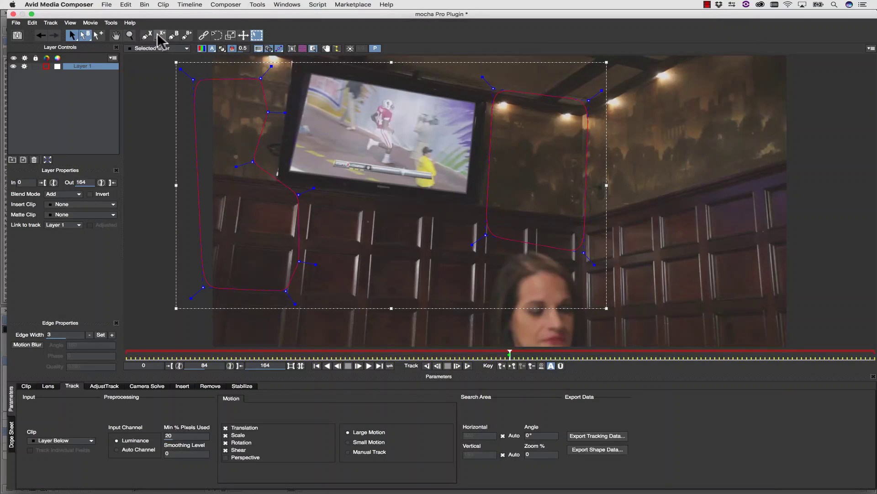
{"action": "left_click", "coordinate": [222, 49]}
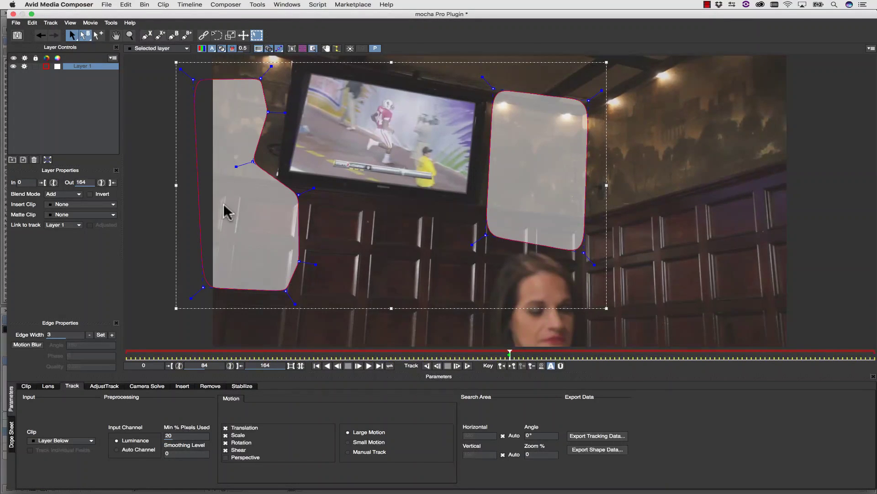
{"action": "left_click", "coordinate": [222, 49]}
- Show the layer's planar surface and fit its four corners to the corners of the TV screen
{"action": "left_click", "coordinate": [292, 49]}
{"action": "left_click_drag", "start_coordinate": [288, 102], "coordinate": [476, 102]}
{"action": "left_click_drag", "start_coordinate": [287, 264], "coordinate": [467, 192]}
{"action": "left_click_drag", "start_coordinate": [206, 104], "coordinate": [311, 73]}
{"action": "left_click_drag", "start_coordinate": [208, 252], "coordinate": [288, 172]}
{"action": "left_click_drag", "start_coordinate": [467, 103], "coordinate": [477, 100]}
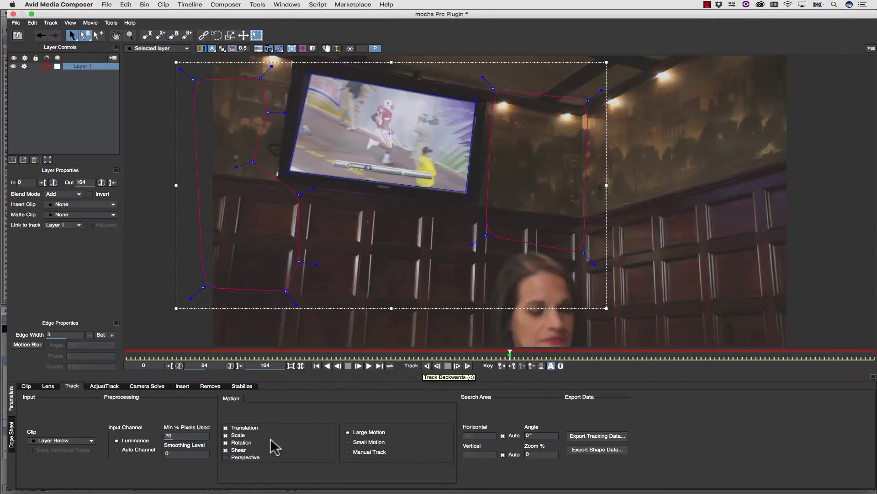
- Include Perspective in the tracked motion, track the layer backward and forward through the whole clip, and play it from the first frame
{"action": "left_click", "coordinate": [226, 457]}
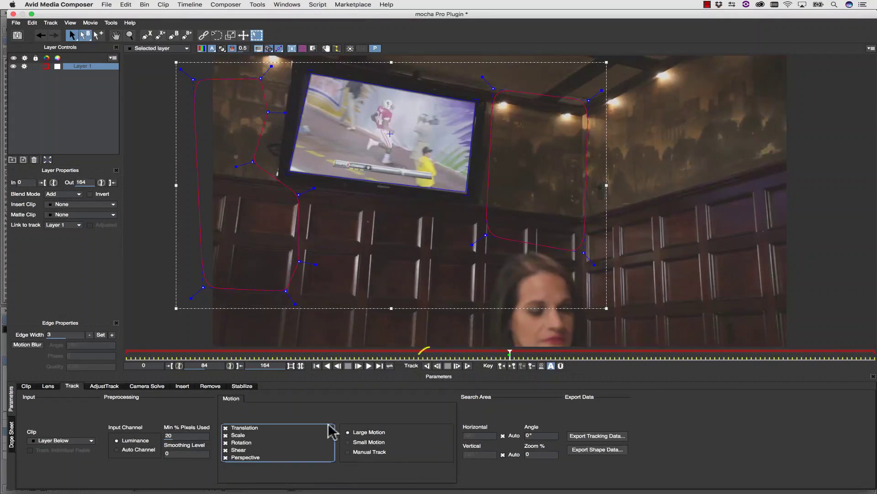
{"action": "left_click", "coordinate": [427, 366]}
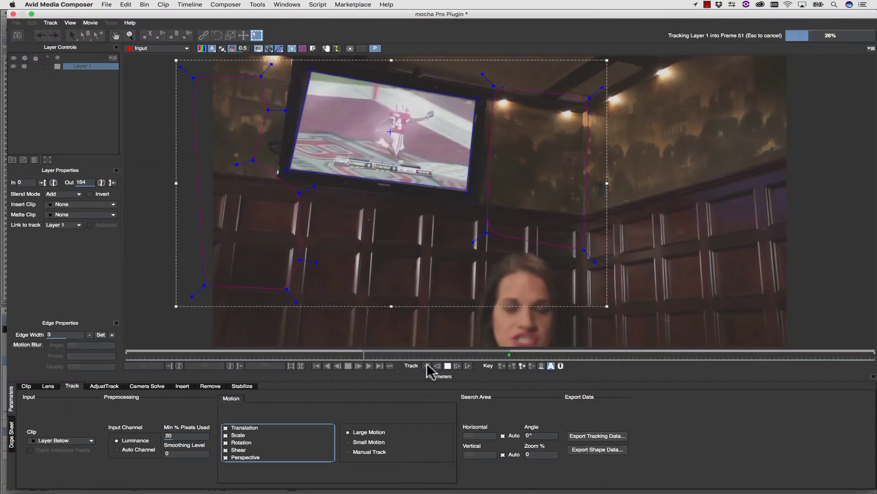
{"action": "left_click", "coordinate": [428, 367]}
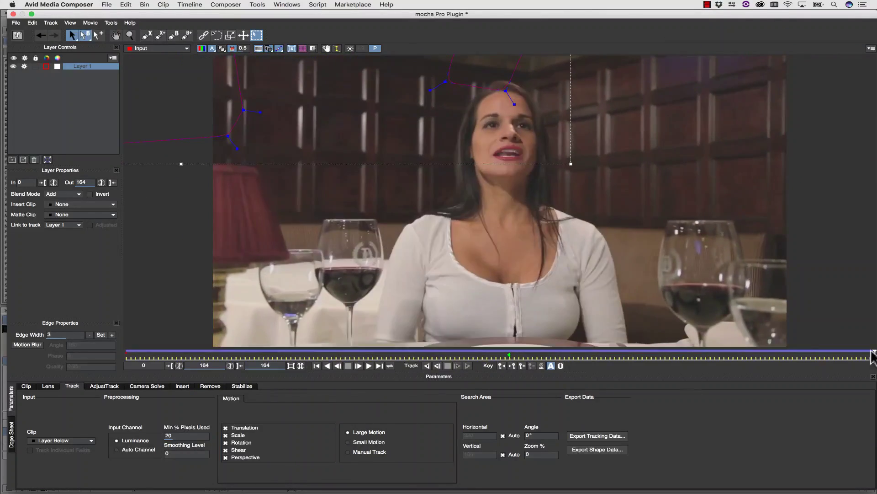
{"action": "left_click_drag", "start_coordinate": [871, 354], "coordinate": [5, 336]}
{"action": "left_click", "coordinate": [369, 365]}
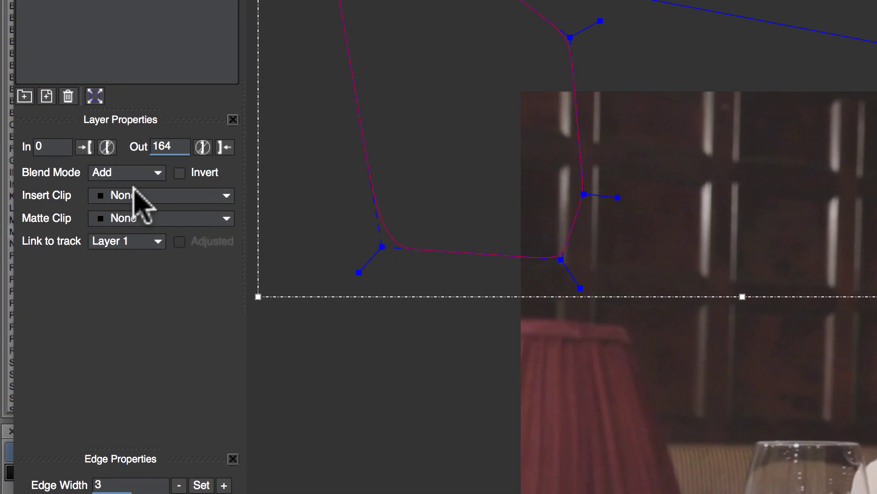
{"action": "left_click", "coordinate": [73, 204]}
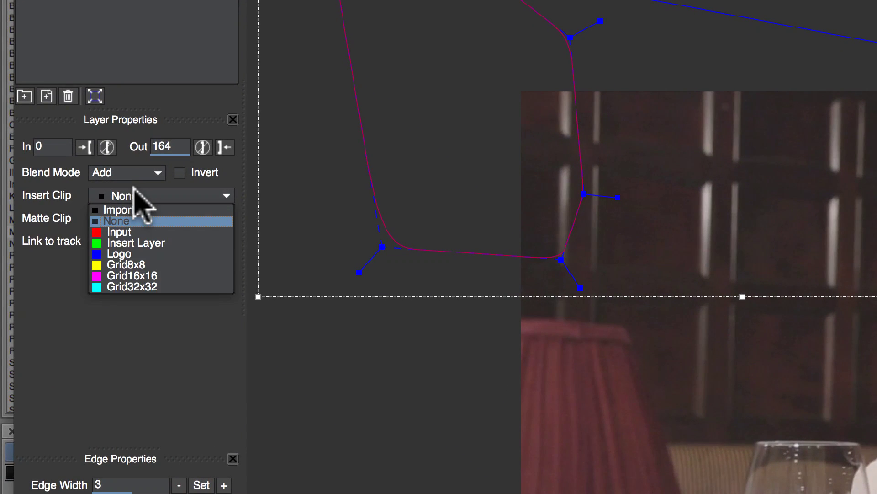
{"action": "left_click", "coordinate": [125, 210]}
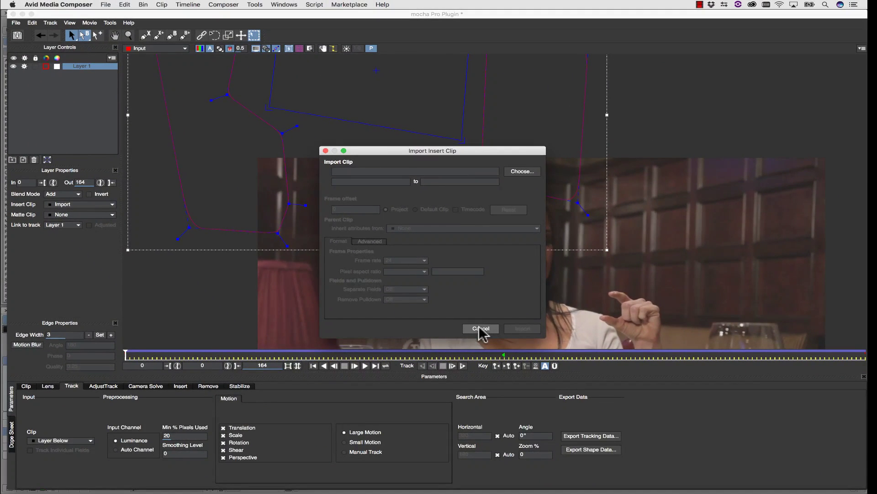
{"action": "left_click", "coordinate": [479, 329]}
- Set the layer's insert clip to Grid8x8 and play the clip to check how the grid follows the TV
{"action": "left_click", "coordinate": [80, 205]}
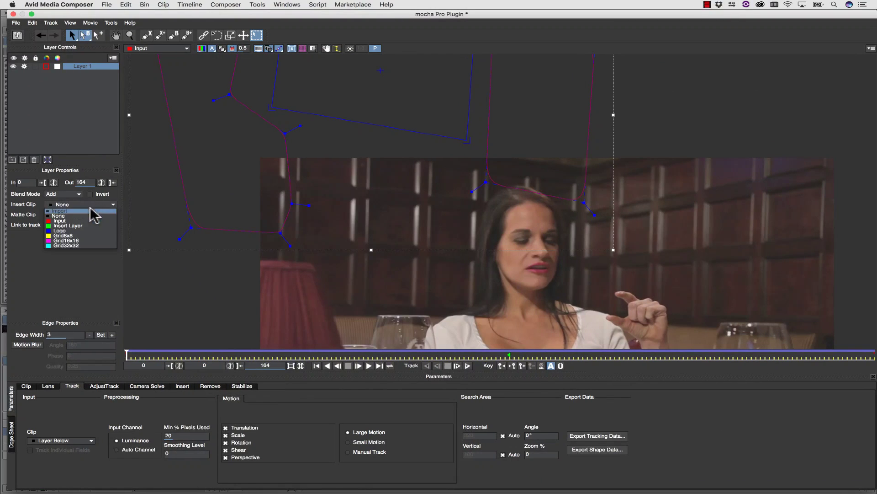
{"action": "left_click", "coordinate": [82, 236]}
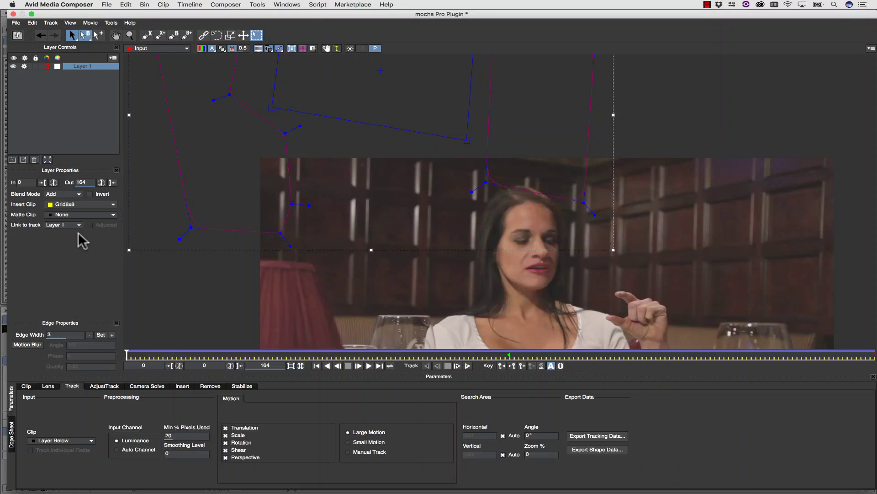
{"action": "left_click", "coordinate": [368, 366]}
{"action": "left_click", "coordinate": [349, 365]}
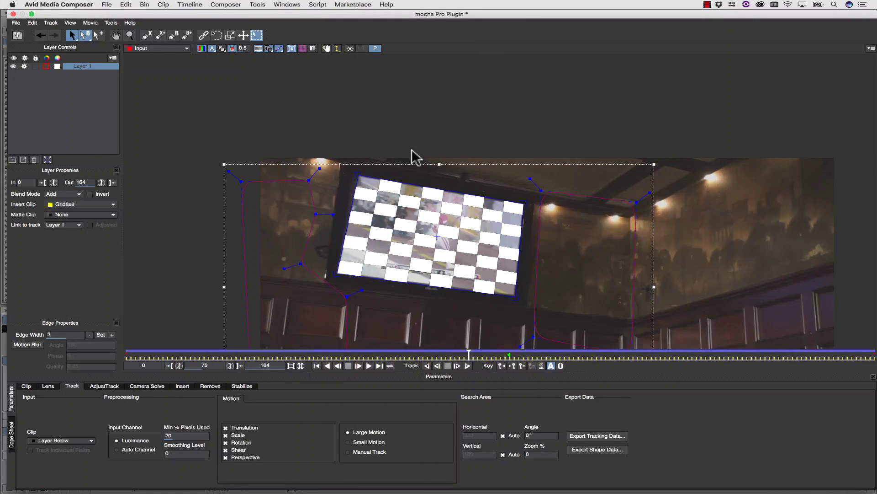
- Set the layer's insert clip to Insert Layer and enable Motion Blur for the insert render
{"action": "left_click", "coordinate": [82, 204]}
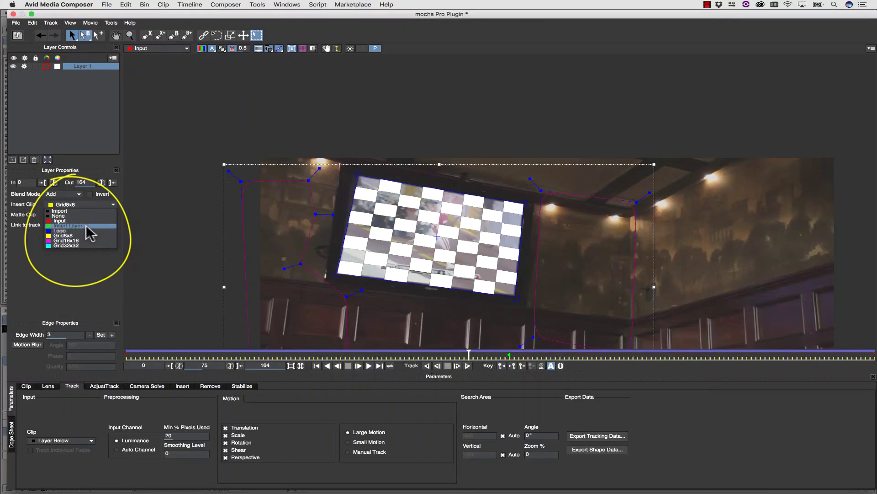
{"action": "left_click", "coordinate": [86, 226]}
{"action": "left_click", "coordinate": [182, 386]}
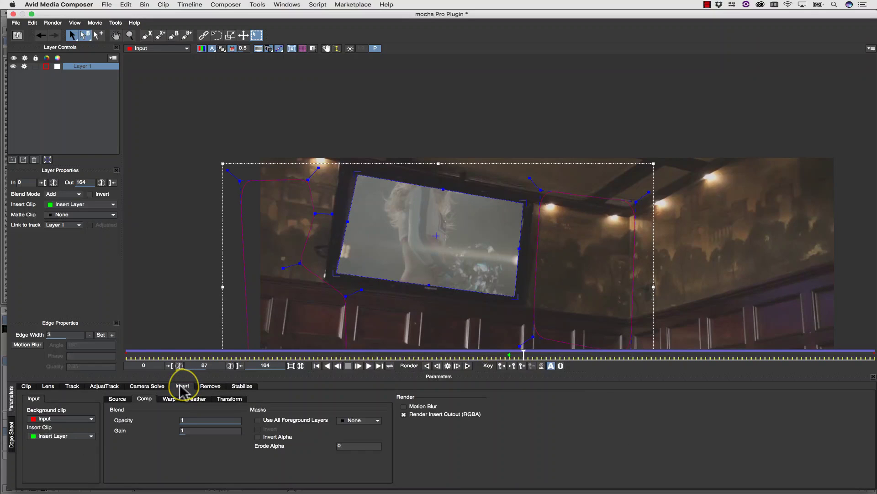
{"action": "left_click", "coordinate": [403, 406]}
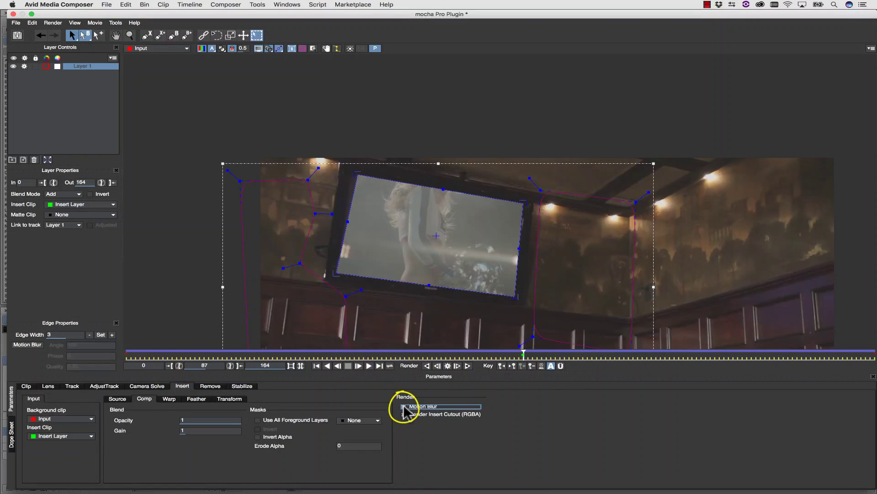
- Go to frame 124, set the tracked layer's insert clip to None, and rename the layer "screen track"
{"action": "left_click_drag", "start_coordinate": [522, 354], "coordinate": [866, 359]}
{"action": "left_click_drag", "start_coordinate": [818, 381], "coordinate": [693, 356]}
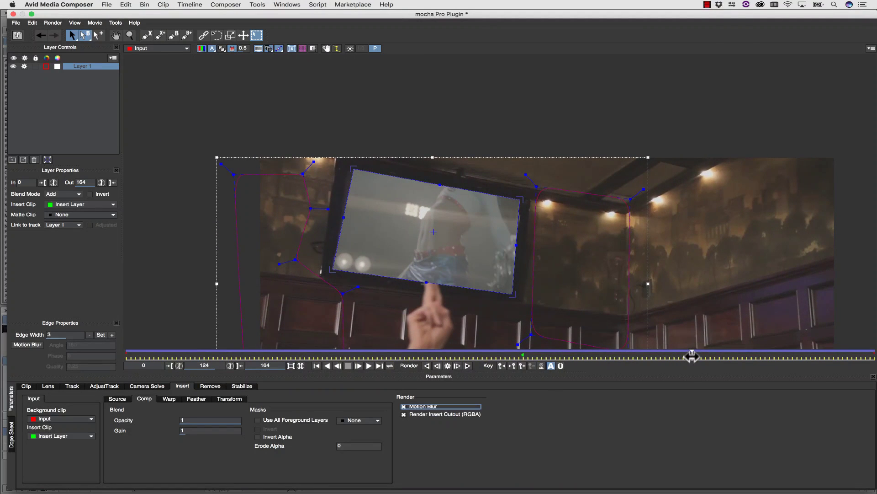
{"action": "left_click", "coordinate": [68, 214]}
{"action": "left_click", "coordinate": [66, 216]}
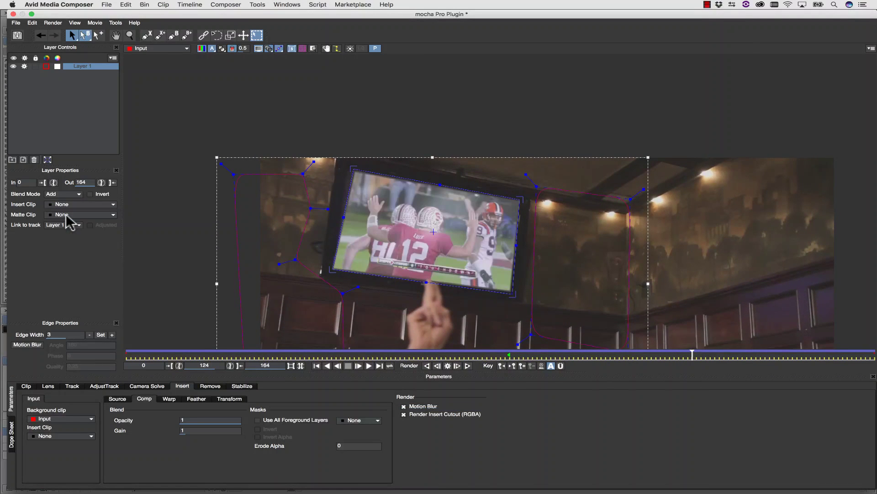
{"action": "double_click", "coordinate": [80, 66]}
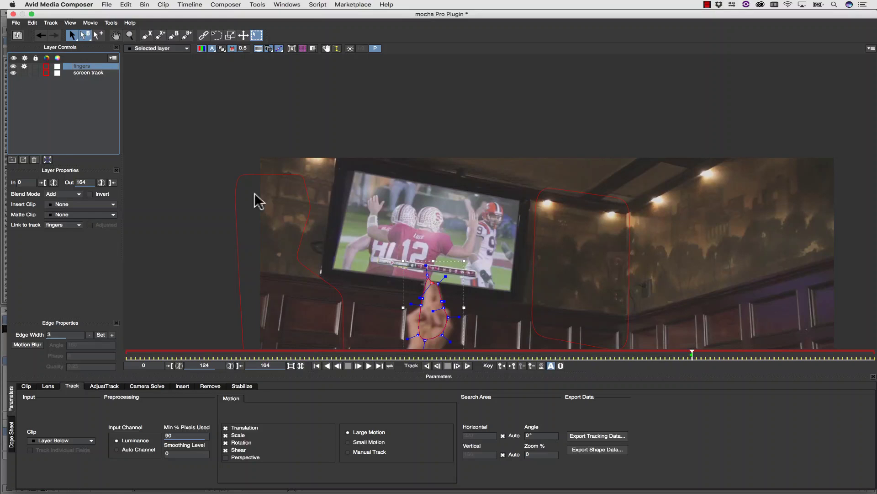
- Track the fingers layer forward and backward from frame 124, and limit its range to frames 111 through 136
{"action": "left_click", "coordinate": [468, 366]}
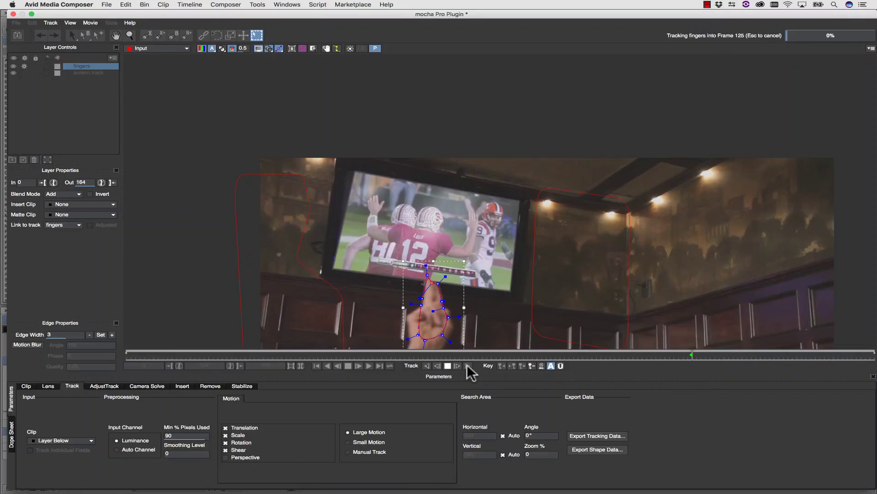
{"action": "left_click", "coordinate": [448, 366]}
{"action": "left_click_drag", "start_coordinate": [695, 352], "coordinate": [690, 352]}
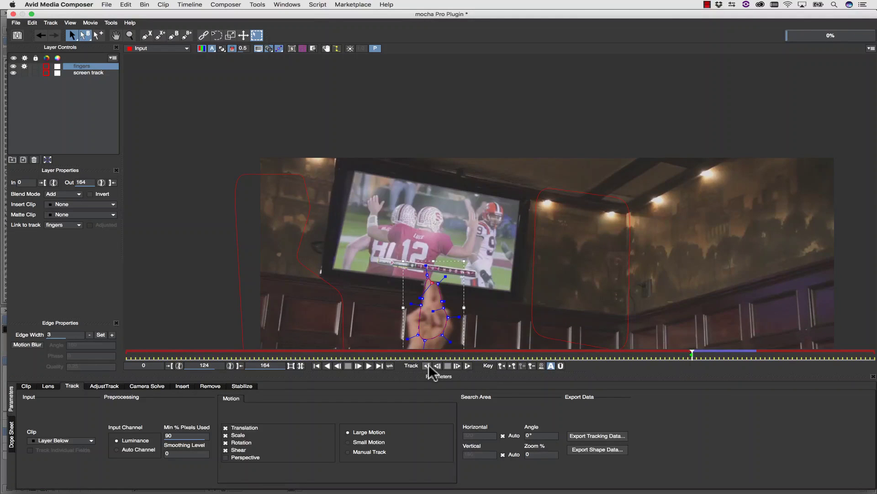
{"action": "left_click", "coordinate": [427, 366]}
{"action": "left_click", "coordinate": [450, 365]}
{"action": "left_click", "coordinate": [42, 183]}
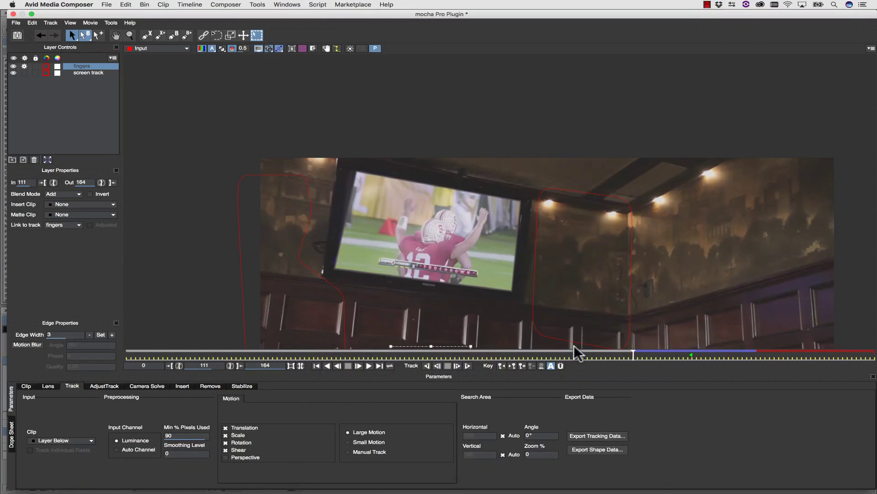
- Refine the fingers layer's spline points to follow the fingertips on several frames up to frame 129
{"action": "left_click", "coordinate": [326, 48]}
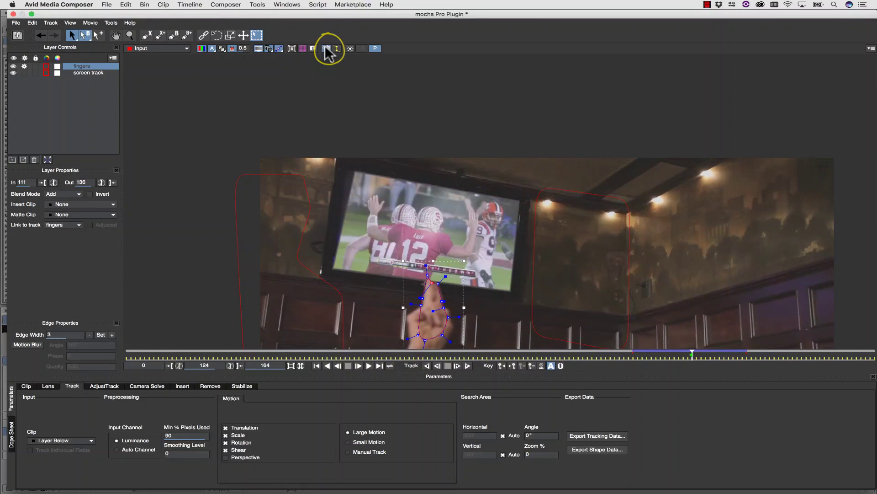
{"action": "left_click", "coordinate": [129, 35]}
{"action": "left_click_drag", "start_coordinate": [432, 293], "coordinate": [442, 244]}
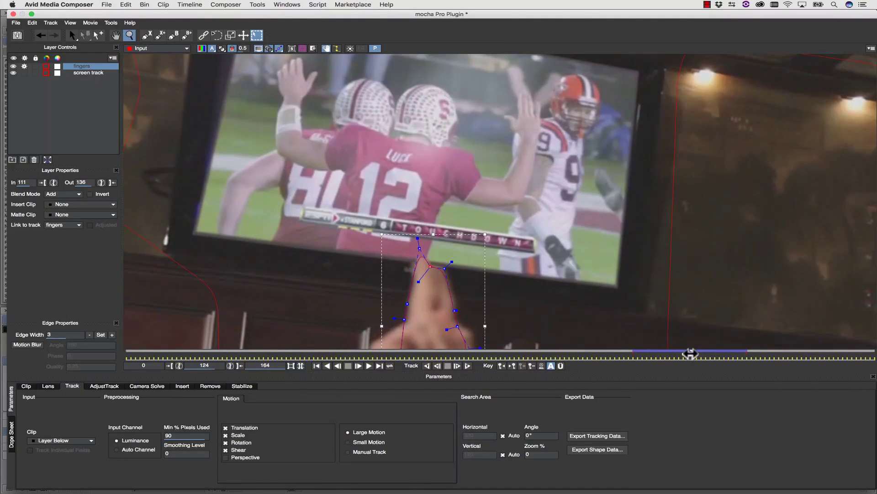
{"action": "left_click_drag", "start_coordinate": [690, 353], "coordinate": [685, 353]}
{"action": "key", "text": "s"}
{"action": "left_click_drag", "start_coordinate": [441, 266], "coordinate": [437, 258]}
{"action": "mouse_move", "coordinate": [683, 353]}
{"action": "left_mouse_down"}
{"action": "mouse_move", "coordinate": [669, 353]}
{"action": "mouse_move", "coordinate": [701, 353]}
{"action": "left_mouse_up"}
{"action": "left_click_drag", "start_coordinate": [421, 255], "coordinate": [419, 251]}
{"action": "left_click_drag", "start_coordinate": [701, 353], "coordinate": [710, 354]}
{"action": "left_click_drag", "start_coordinate": [415, 229], "coordinate": [416, 225]}
{"action": "left_click_drag", "start_coordinate": [427, 254], "coordinate": [435, 252]}
{"action": "left_click_drag", "start_coordinate": [710, 354], "coordinate": [711, 354]}
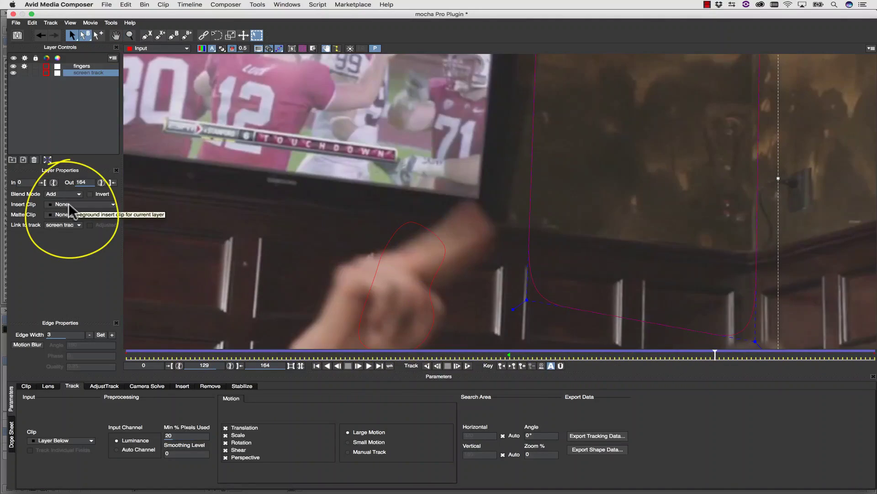
- Set the screen track layer's insert clip to Insert Layer and open the Insert module settings
{"action": "left_click", "coordinate": [69, 205]}
{"action": "left_click", "coordinate": [68, 226]}
{"action": "left_click", "coordinate": [183, 386]}
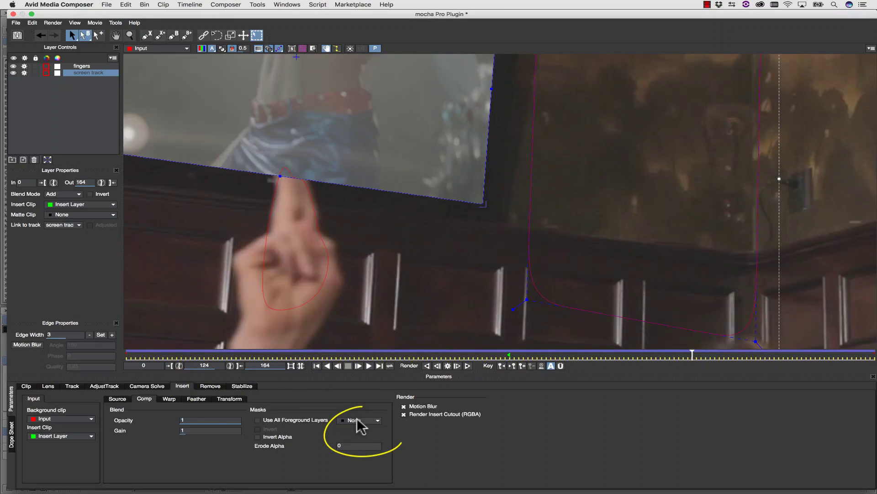
- Mask the screen track layer's insert with the fingers layer's matte and invert that mask
{"action": "left_click", "coordinate": [361, 420]}
{"action": "left_click", "coordinate": [363, 432]}
{"action": "left_click", "coordinate": [258, 429]}
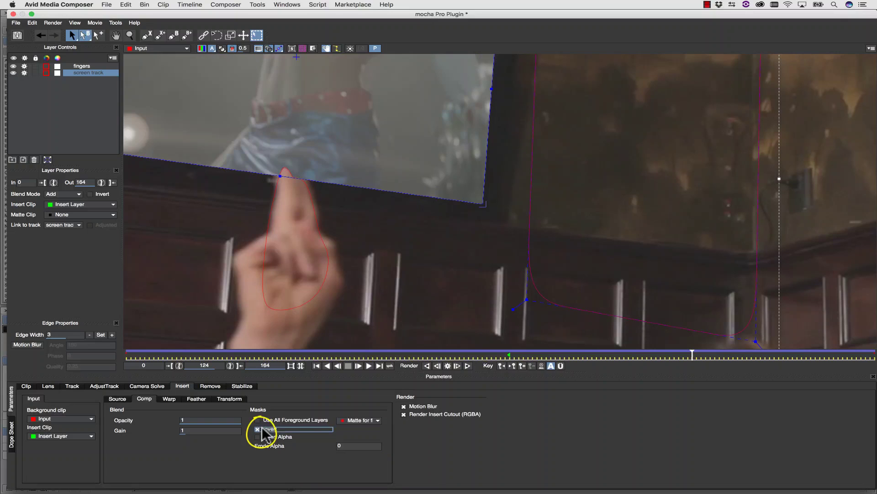
- Add an edge width of 3 to the fingers layer's spline and check the softened edge across the pointing frames
{"action": "mouse_move", "coordinate": [693, 355]}
{"action": "left_mouse_down"}
{"action": "mouse_move", "coordinate": [706, 357]}
{"action": "mouse_move", "coordinate": [697, 356]}
{"action": "left_mouse_up"}
{"action": "left_click", "coordinate": [333, 203]}
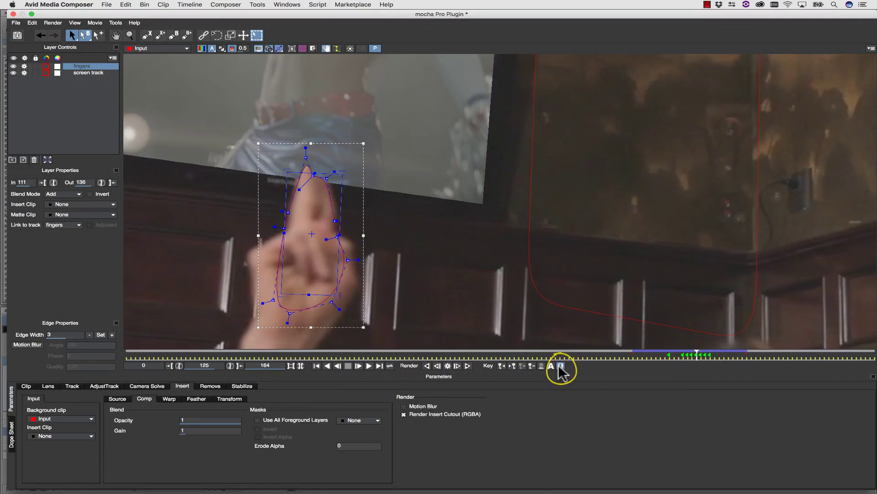
{"action": "left_click", "coordinate": [112, 334]}
{"action": "left_click_drag", "start_coordinate": [696, 354], "coordinate": [707, 354]}
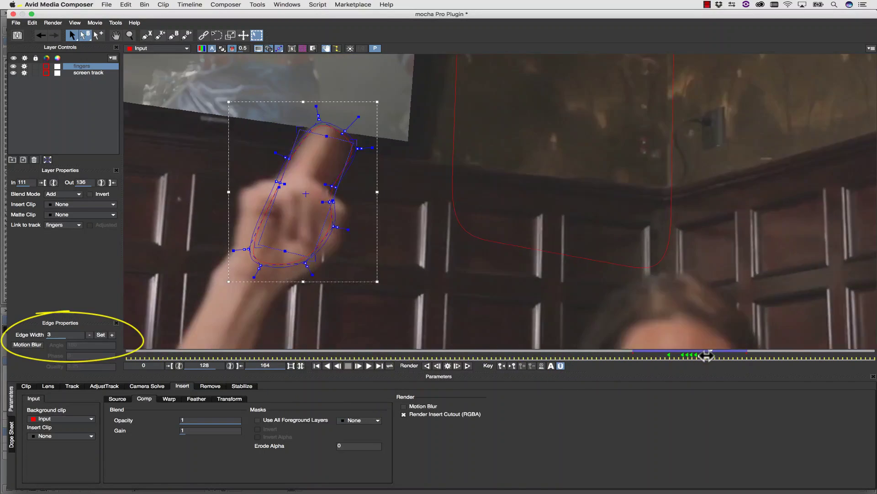
{"action": "left_click_drag", "start_coordinate": [707, 354], "coordinate": [692, 354]}
- Save and close the mocha project, and enable the effect's module render with the Insert: Composite output
{"action": "left_click", "coordinate": [18, 35]}
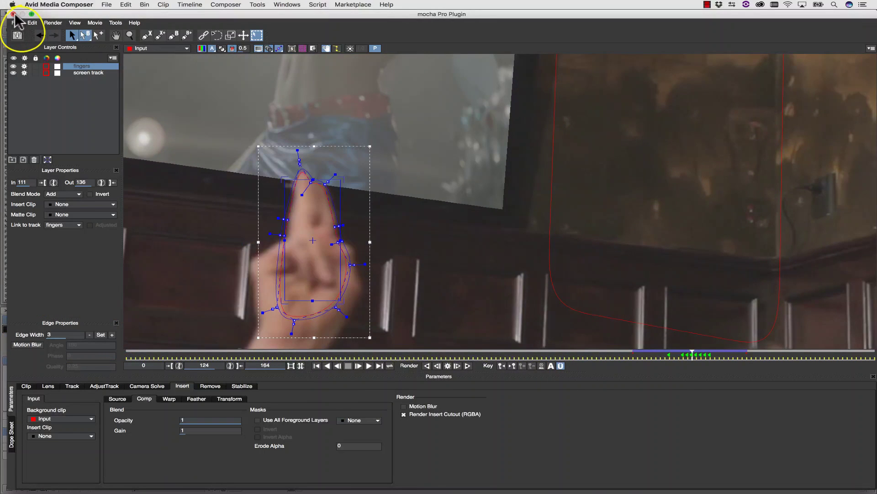
{"action": "left_click", "coordinate": [12, 14]}
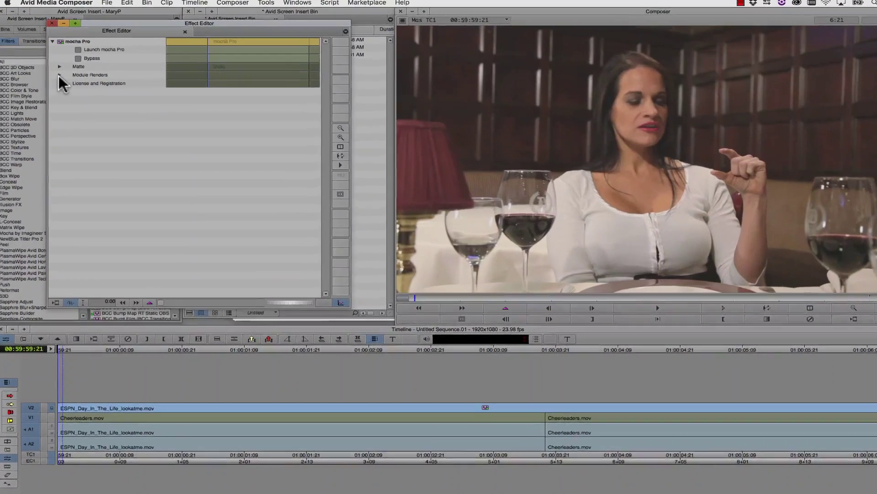
{"action": "left_click", "coordinate": [61, 72]}
{"action": "left_click", "coordinate": [86, 80]}
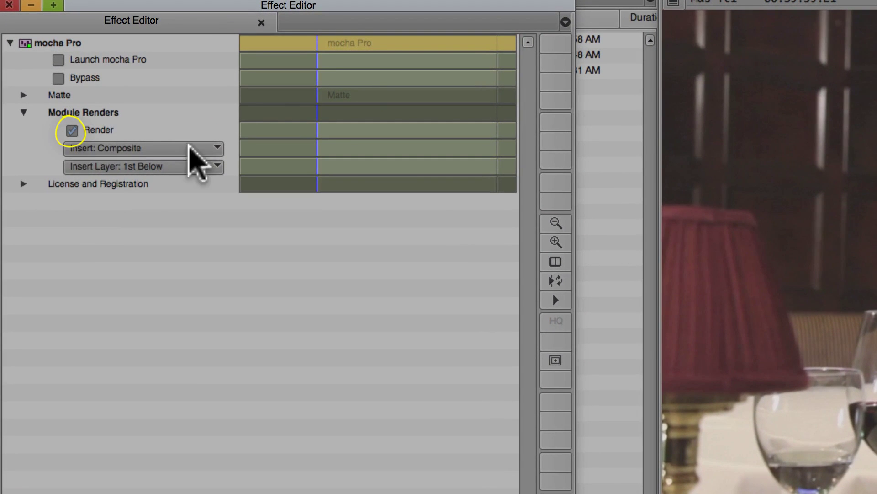
{"action": "left_click", "coordinate": [150, 151]}
{"action": "left_click", "coordinate": [153, 165]}
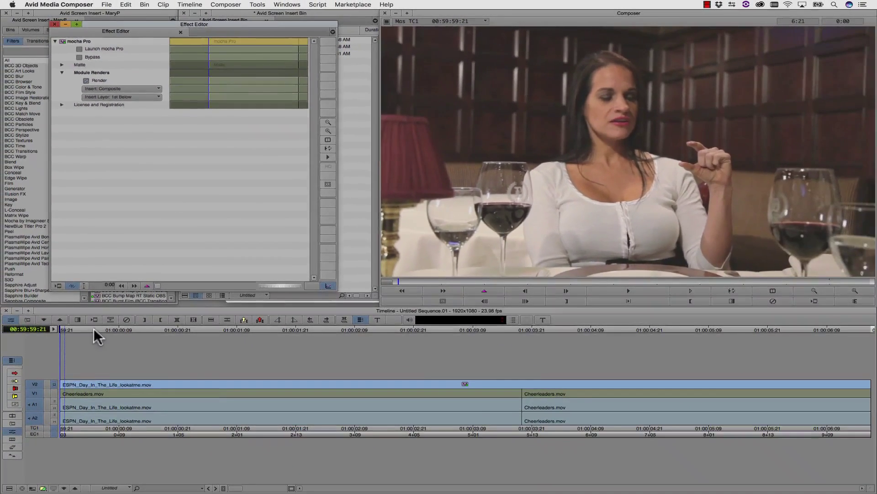
- Apply the BCC Cross Glitch RT transition to the cut between the Cheerleaders.mov clips on track V1
{"action": "left_click_drag", "start_coordinate": [94, 328], "coordinate": [525, 361]}
{"action": "left_click", "coordinate": [27, 151]}
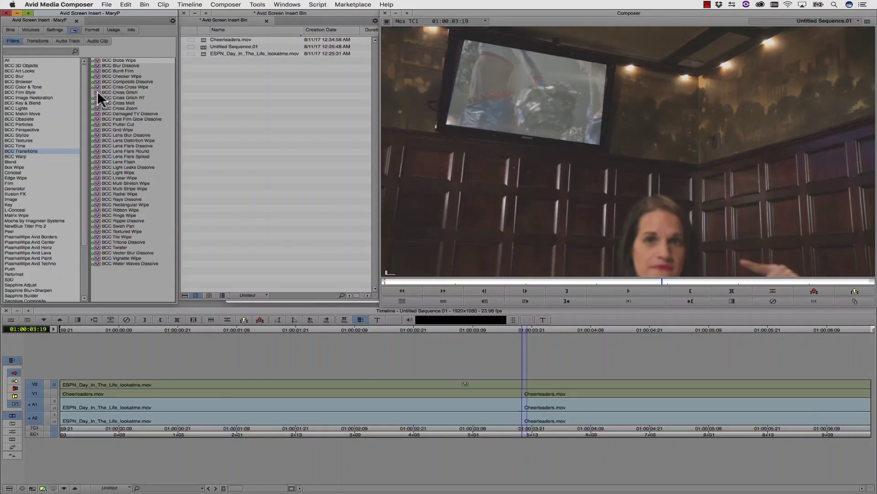
{"action": "left_click_drag", "start_coordinate": [97, 98], "coordinate": [524, 394]}
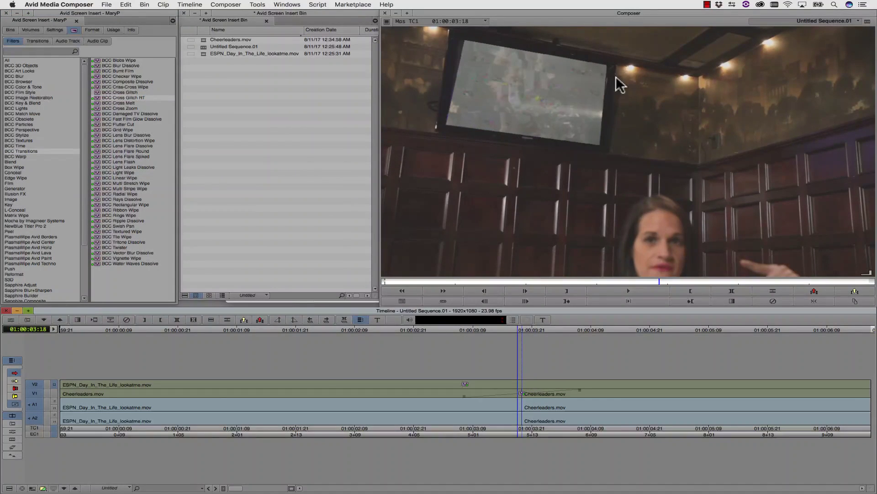